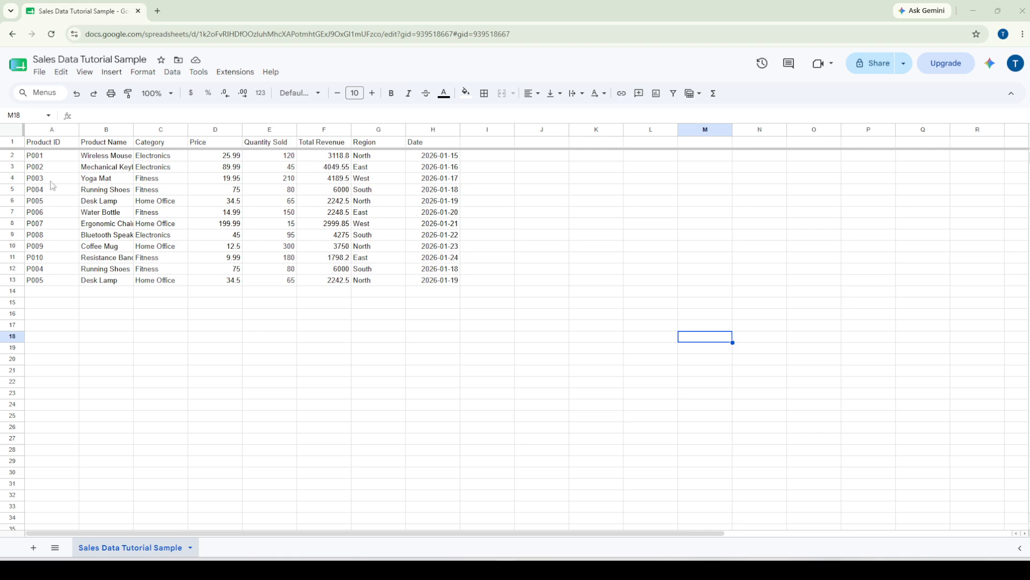
pyautogui.moveTo(50, 144); pyautogui.dragTo(434, 281)
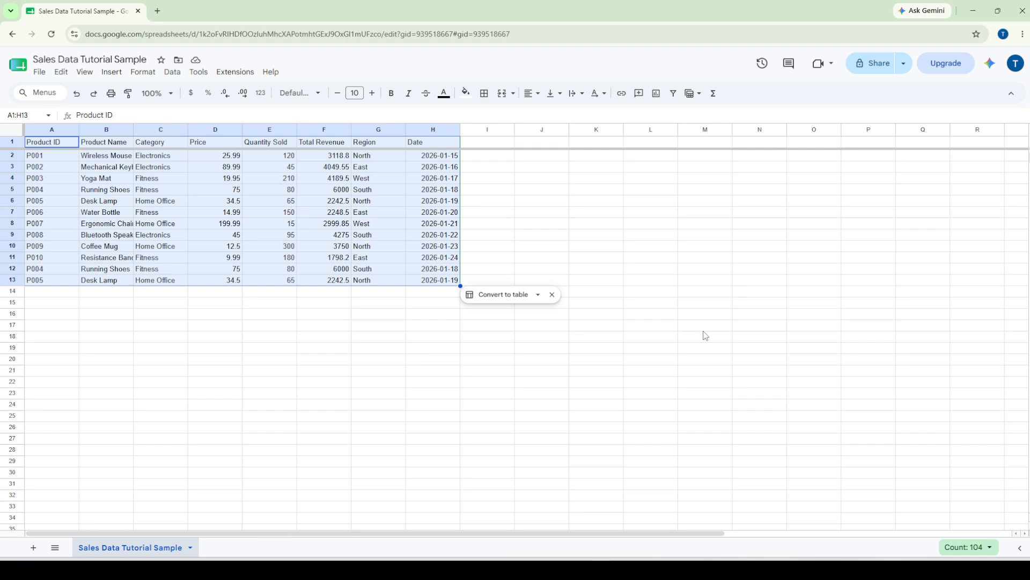
pyautogui.click(554, 382)
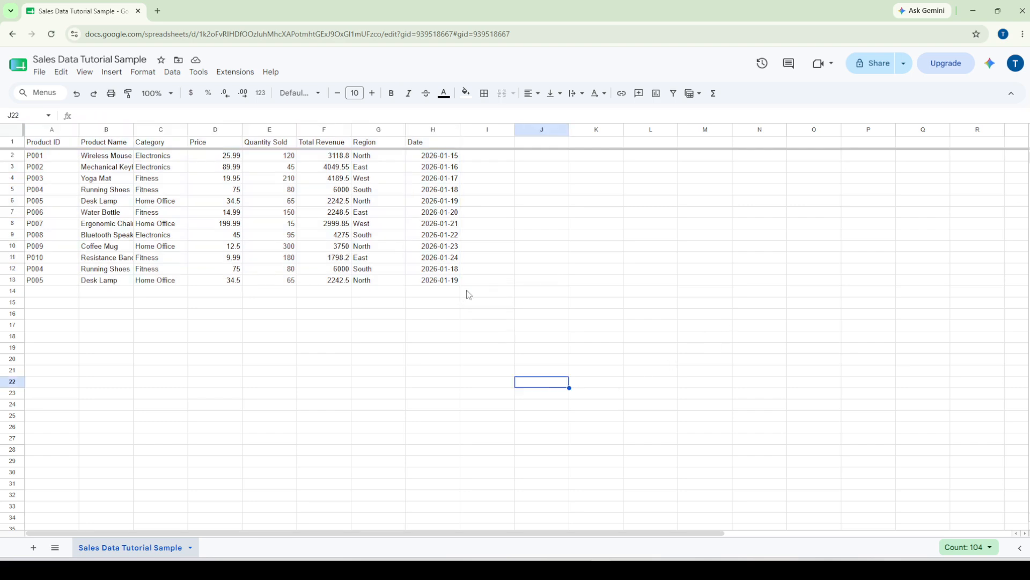
pyautogui.moveTo(324, 156); pyautogui.dragTo(324, 191)
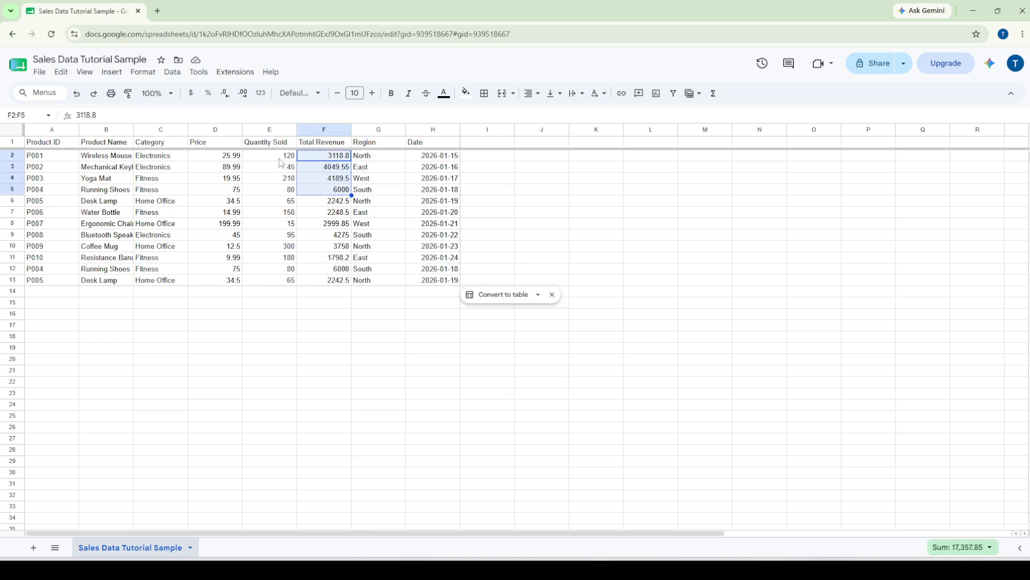
# Add a color scale conditional formatting rule to the Quantity Sold values in E2:E13.
pyautogui.moveTo(280, 157); pyautogui.dragTo(279, 289)
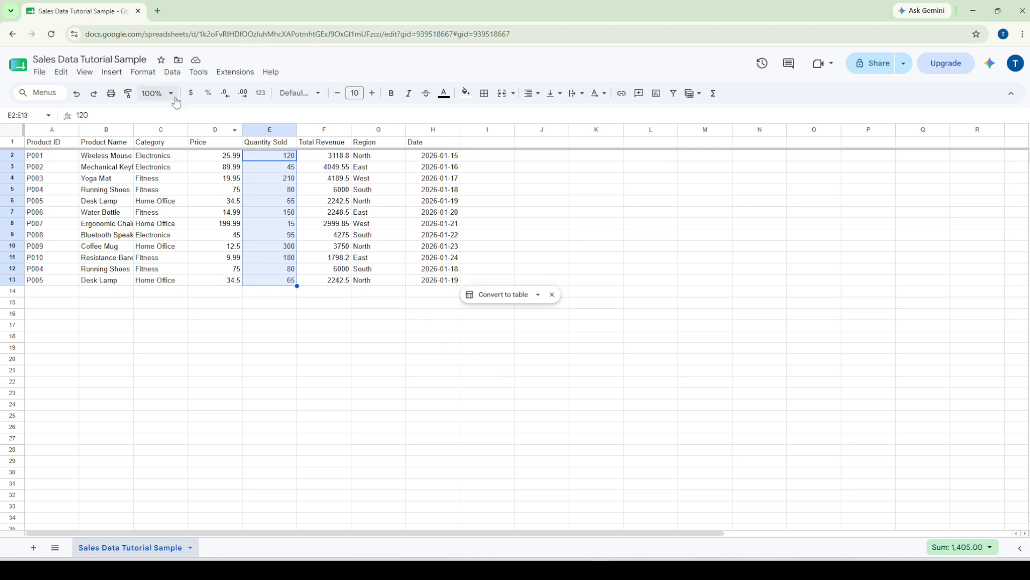
pyautogui.click(152, 76)
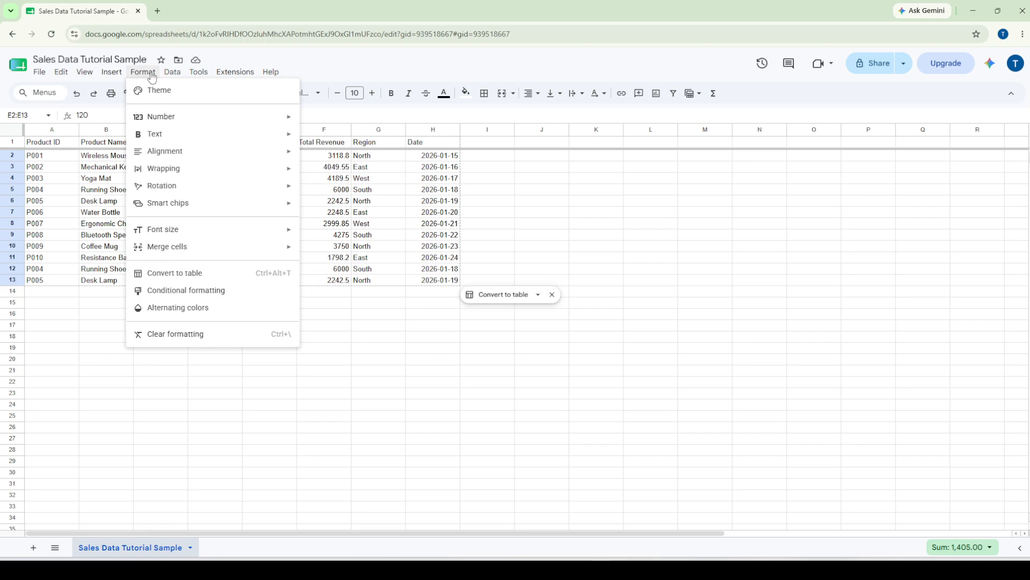
pyautogui.click(181, 296)
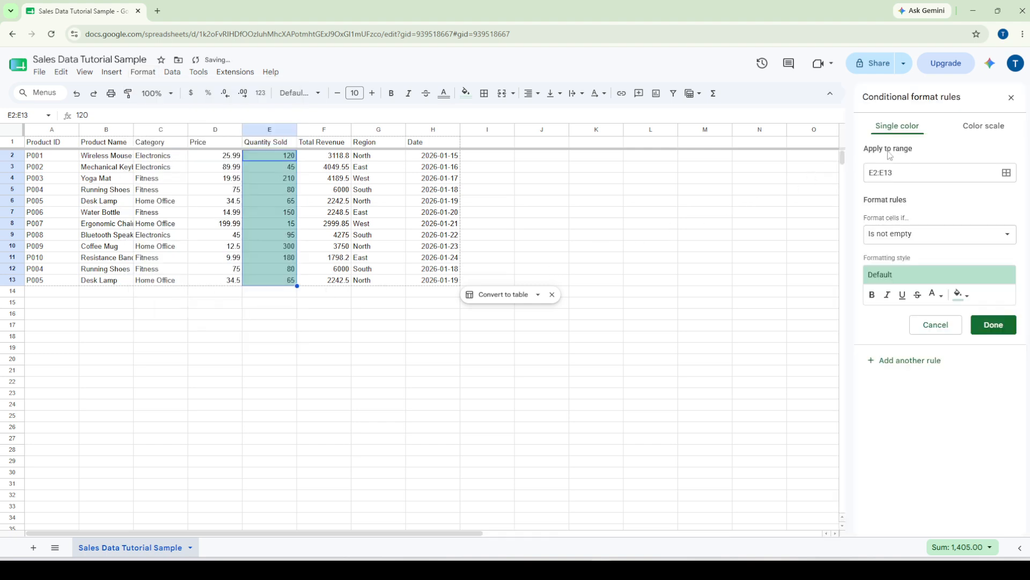
pyautogui.click(984, 127)
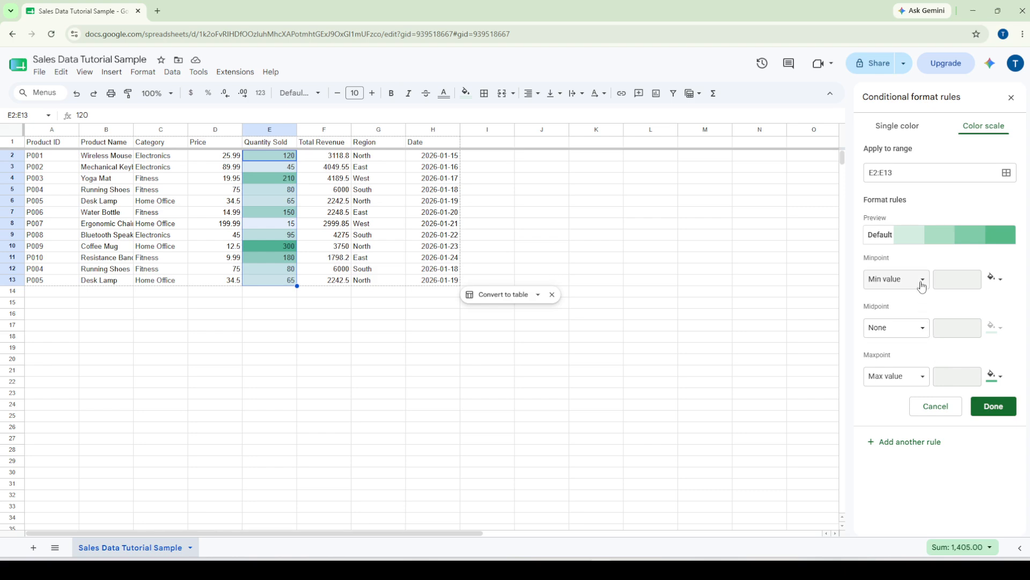
# Try the white-to-yellow, white-to-red and red-white-green color scales on the Quantity Sold rule, ending back on white-to-green.
pyautogui.click(907, 237)
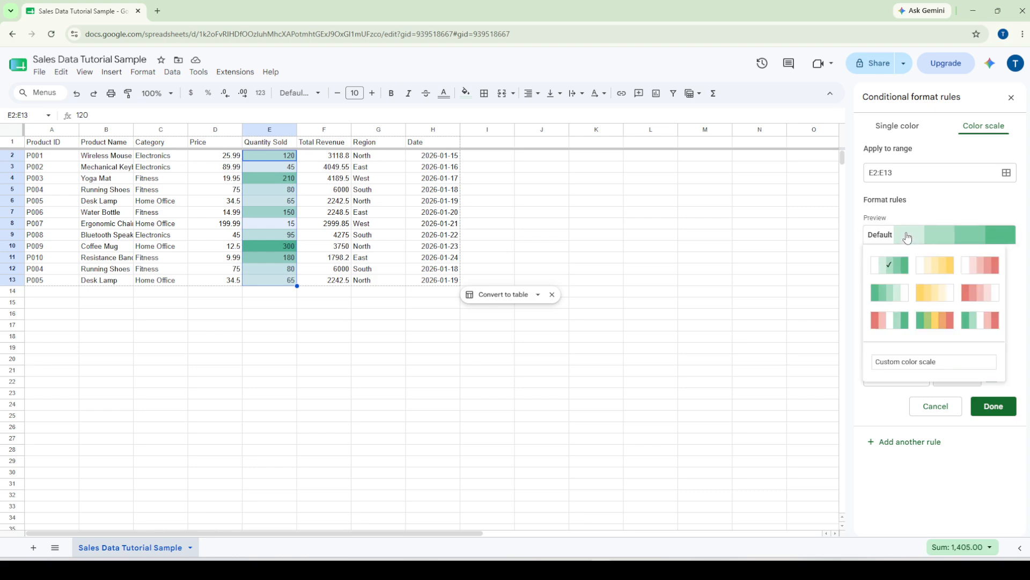
pyautogui.click(945, 267)
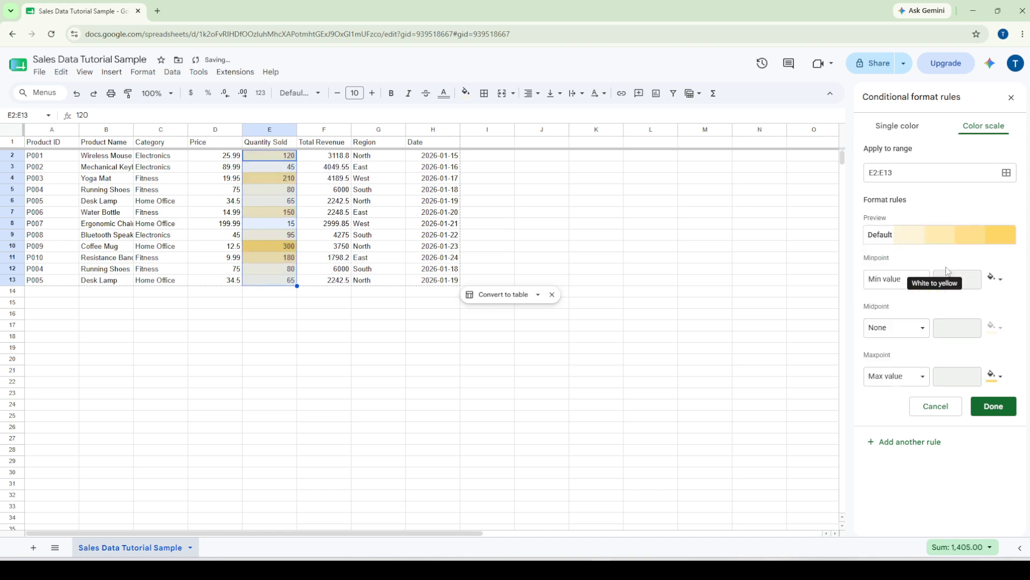
pyautogui.click(935, 242)
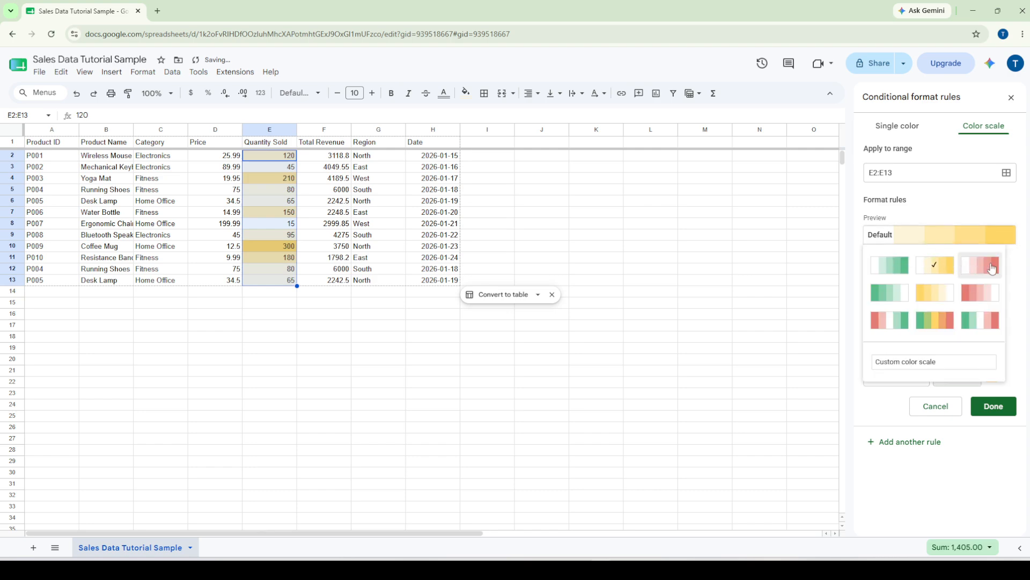
pyautogui.click(965, 269)
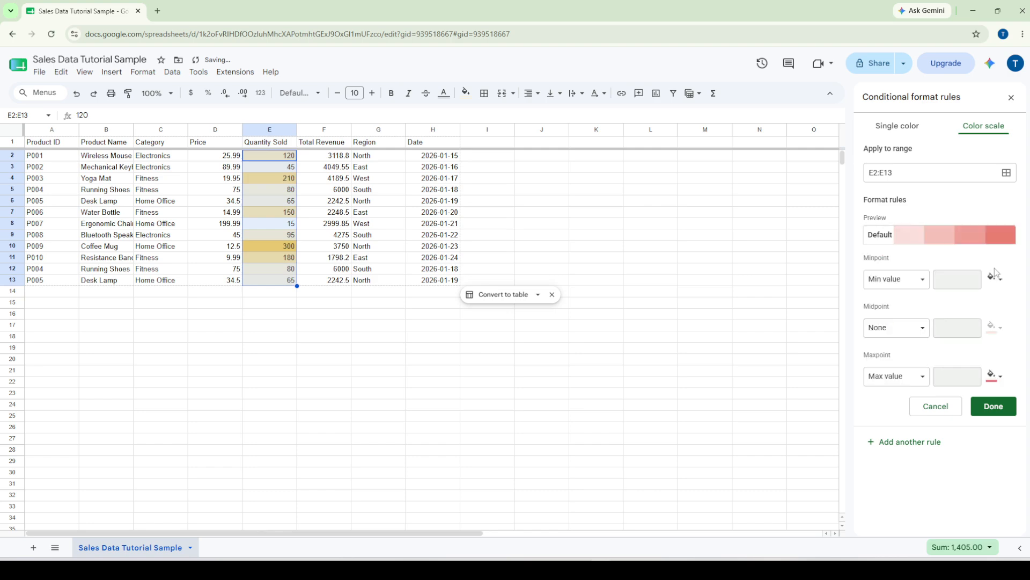
pyautogui.click(940, 242)
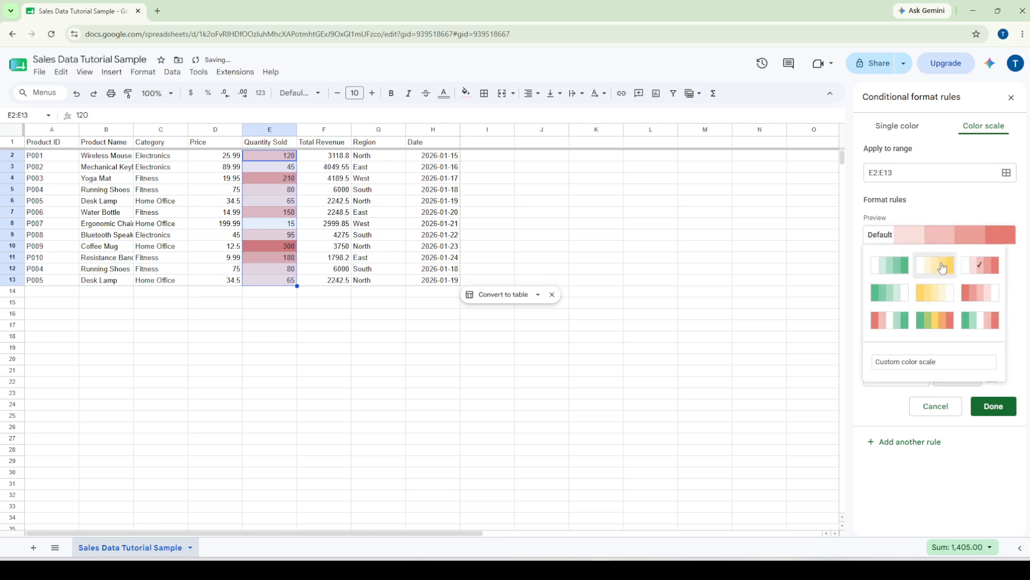
pyautogui.click(883, 318)
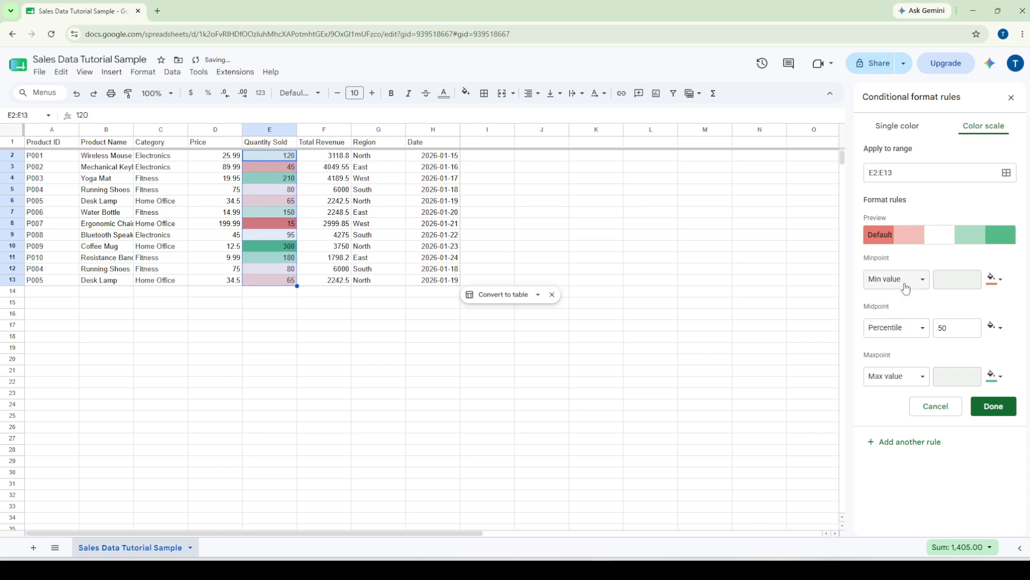
pyautogui.click(917, 237)
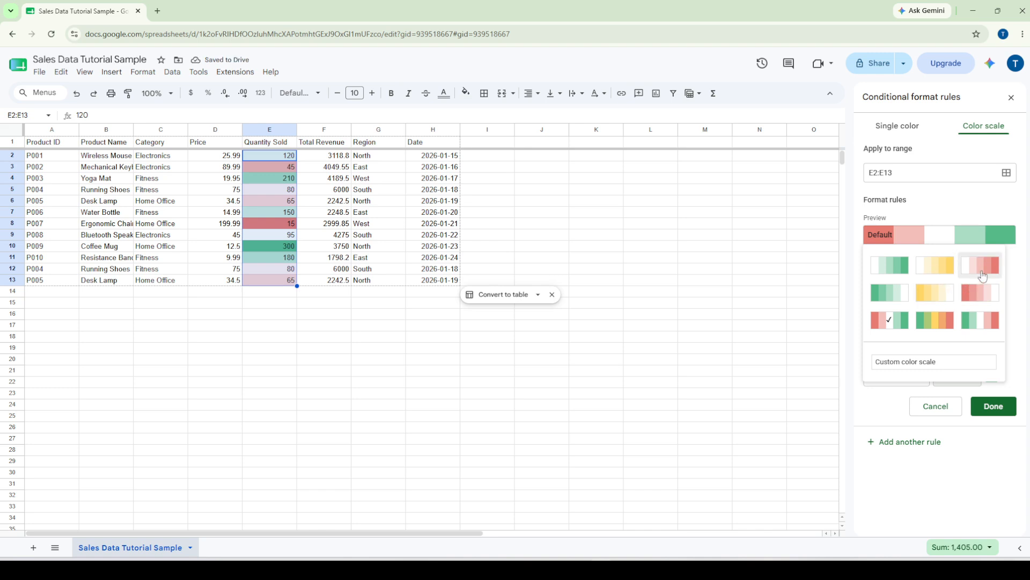
pyautogui.click(890, 264)
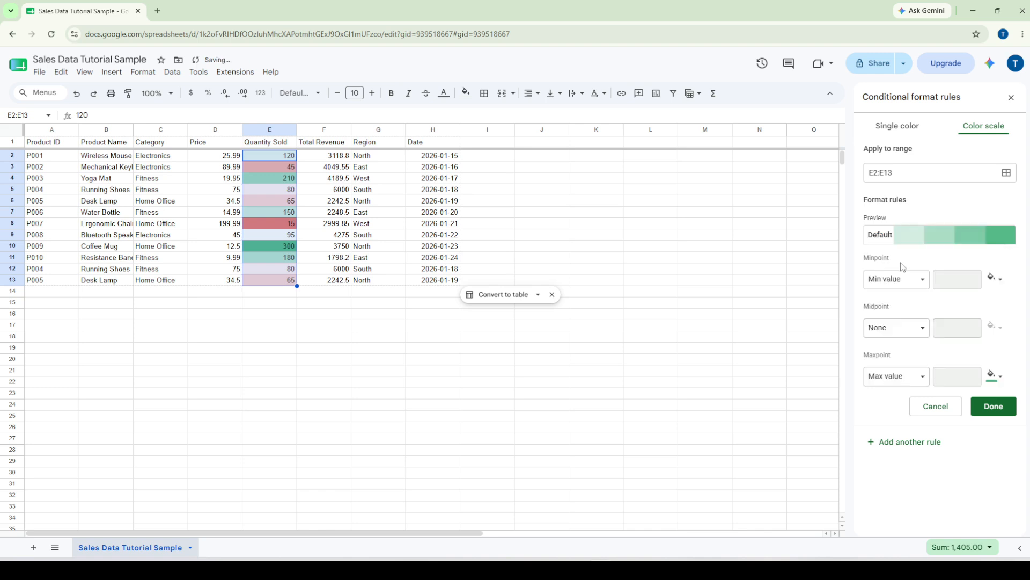
# Try the white-to-red color scale on E2:E13 once more and return the rule to white-to-green.
pyautogui.click(937, 237)
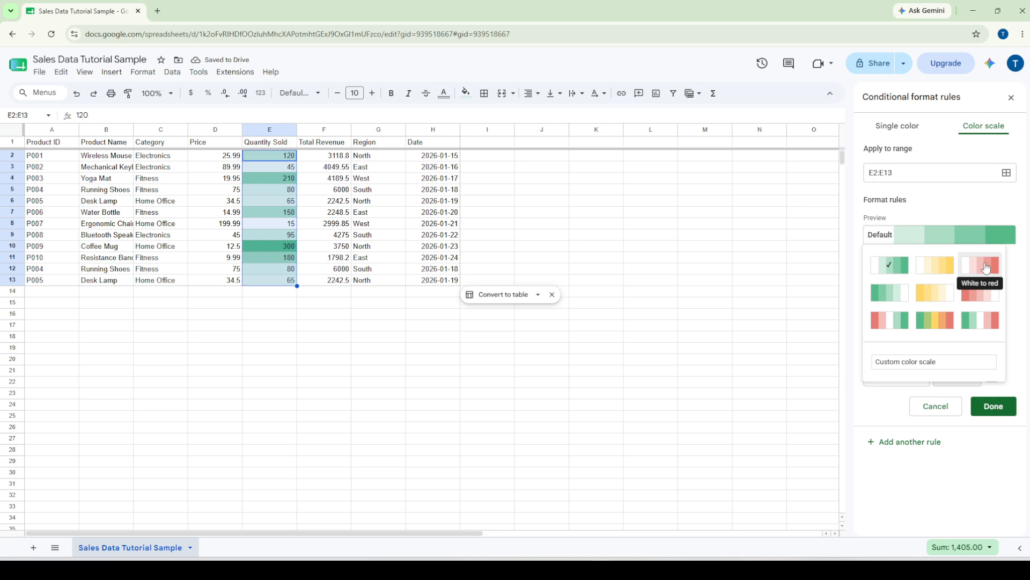
pyautogui.click(986, 268)
pyautogui.click(930, 238)
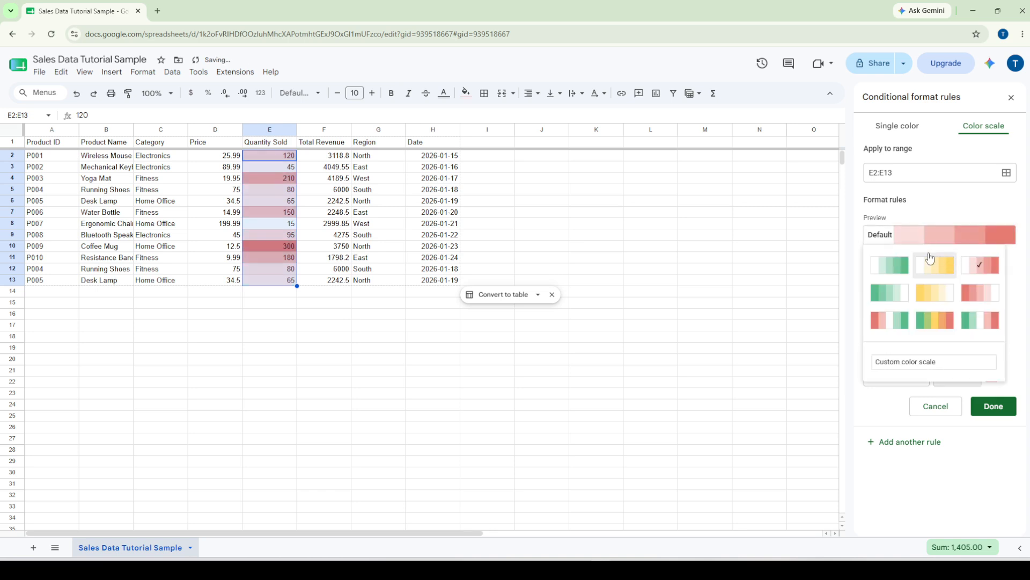
pyautogui.click(903, 265)
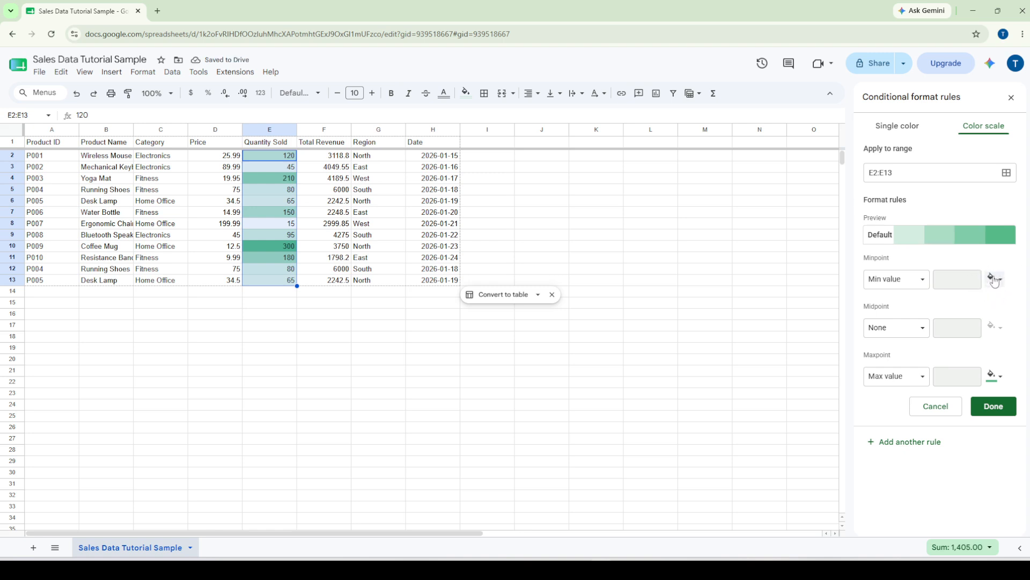
pyautogui.click(883, 337)
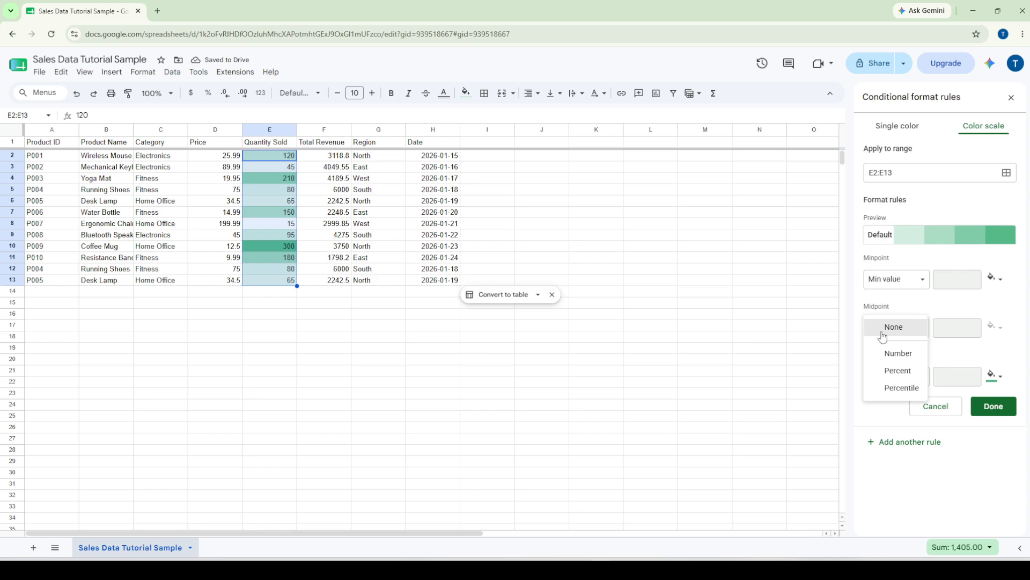
pyautogui.click(883, 337)
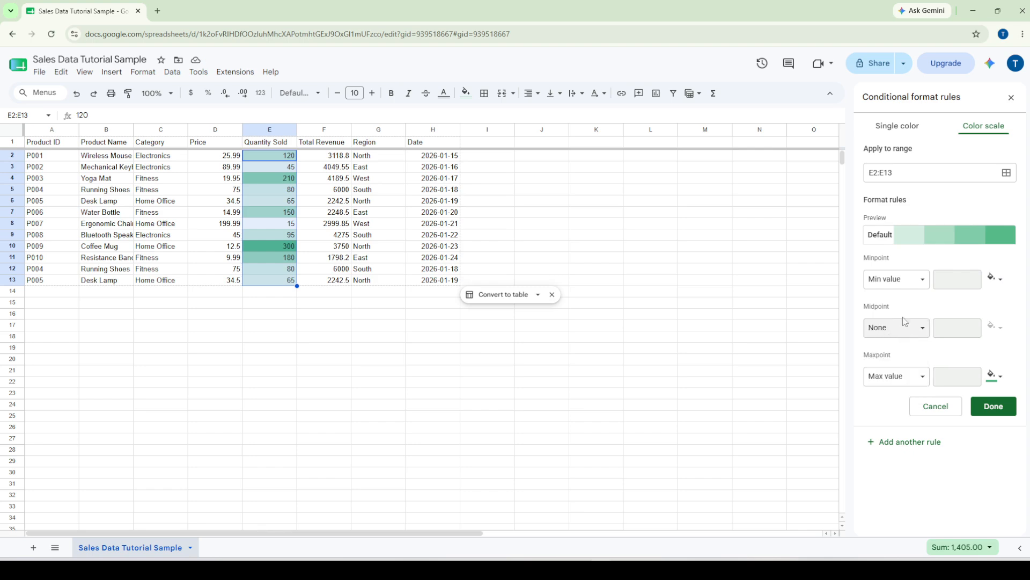
pyautogui.click(992, 279)
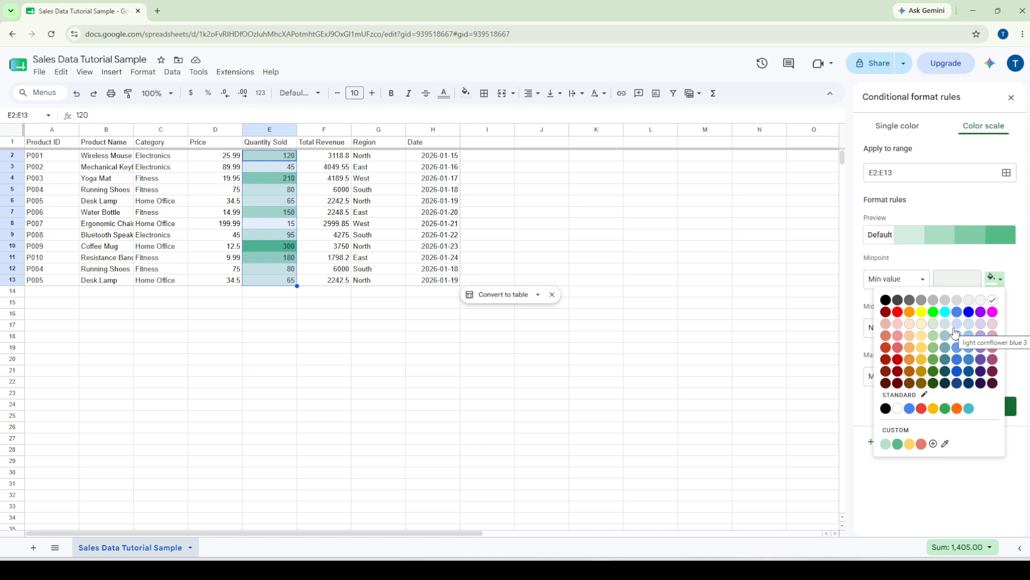
pyautogui.click(936, 259)
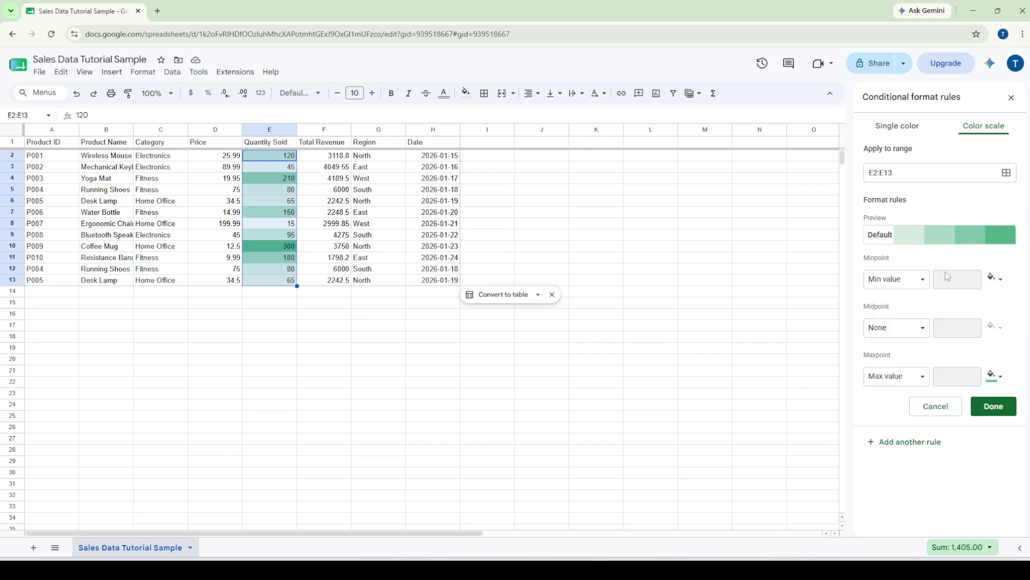
pyautogui.click(992, 376)
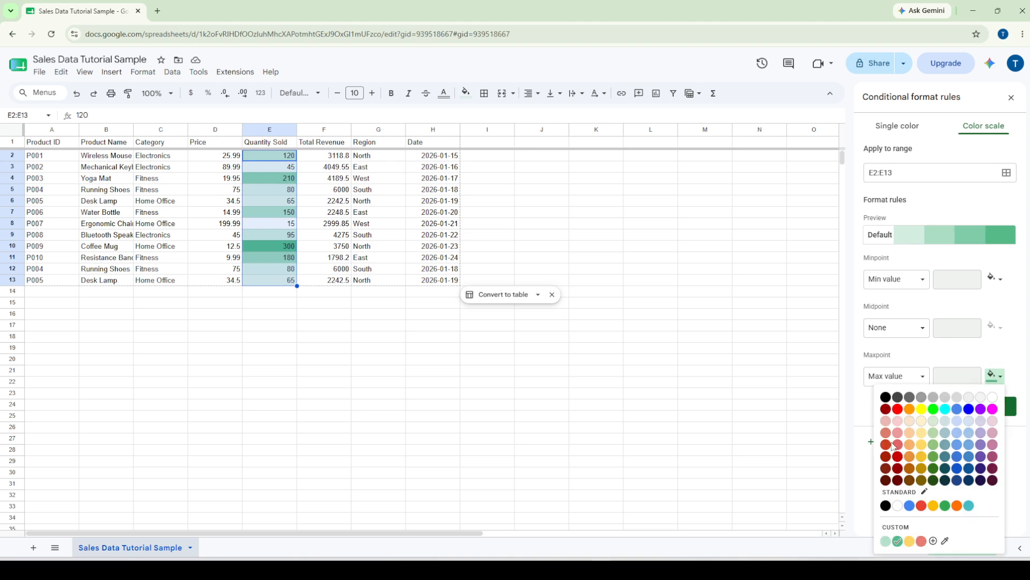
pyautogui.click(917, 258)
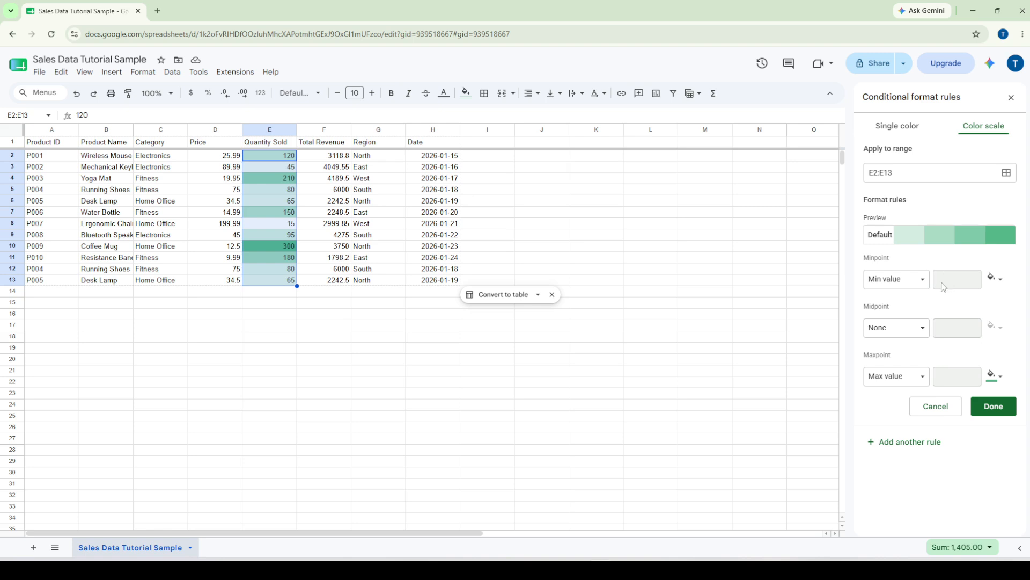
# Set the color scale's minpoint, midpoint and maxpoint to Percentile, using 0, 50 and 100.
pyautogui.click(913, 280)
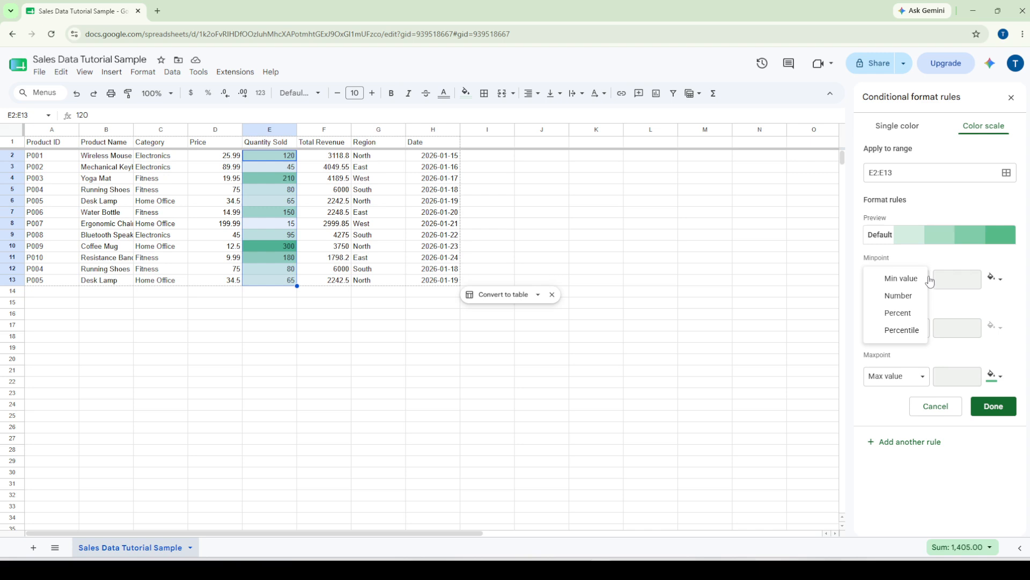
pyautogui.click(914, 336)
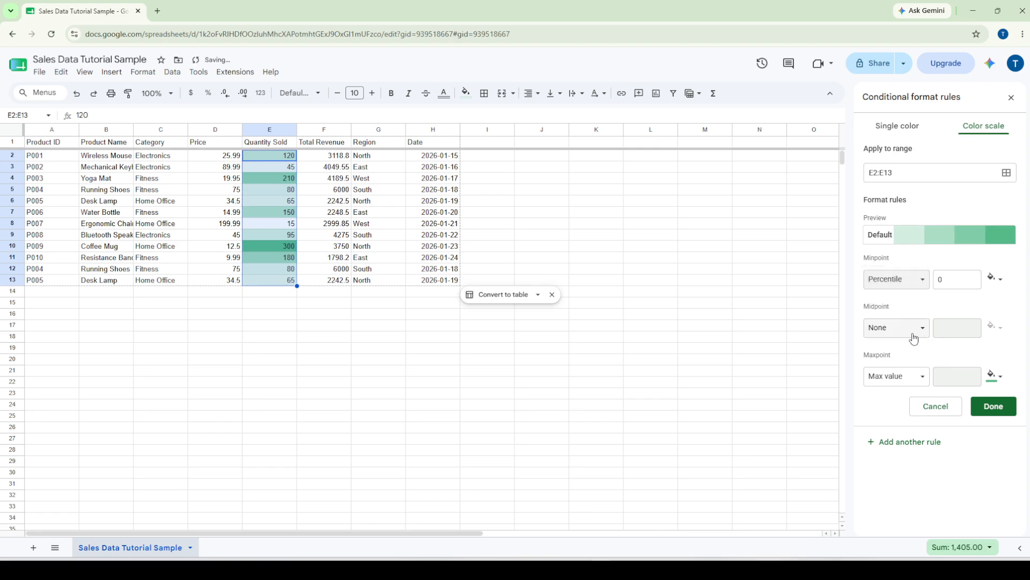
pyautogui.click(914, 337)
pyautogui.click(893, 386)
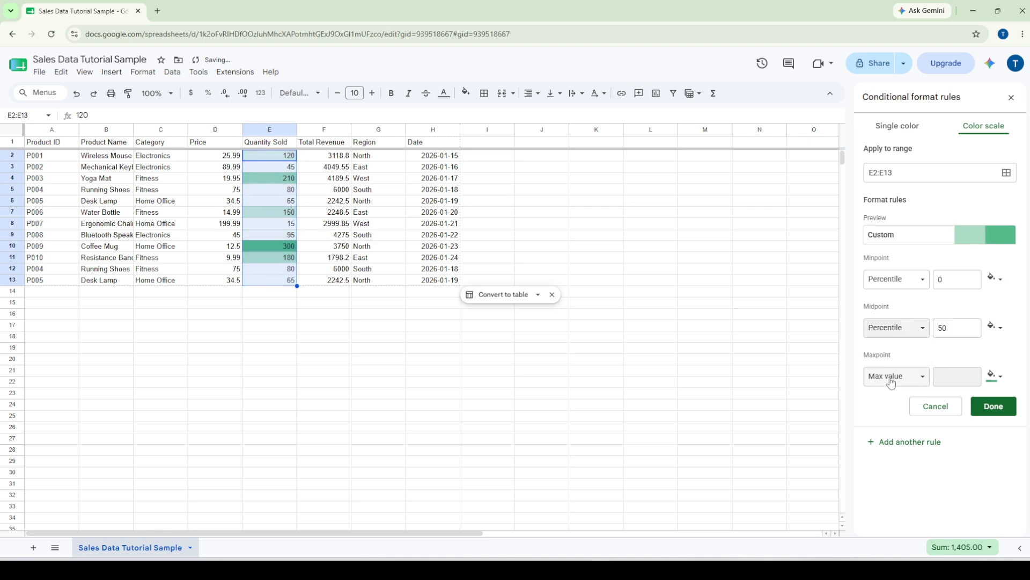
pyautogui.click(891, 378)
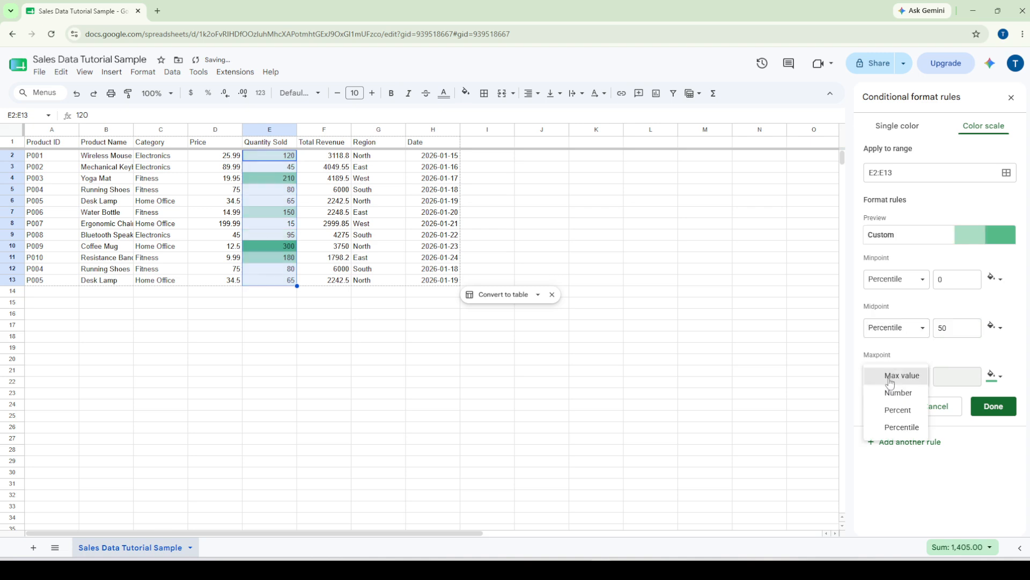
pyautogui.click(897, 429)
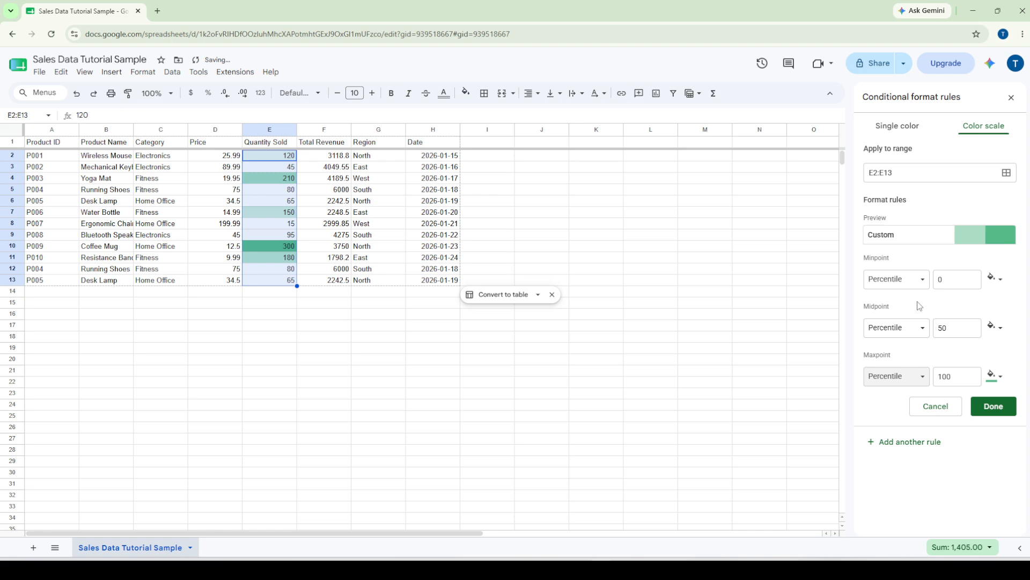
# Reset the color scale's minpoint to Min value, midpoint to None and maxpoint to Max value.
pyautogui.click(908, 280)
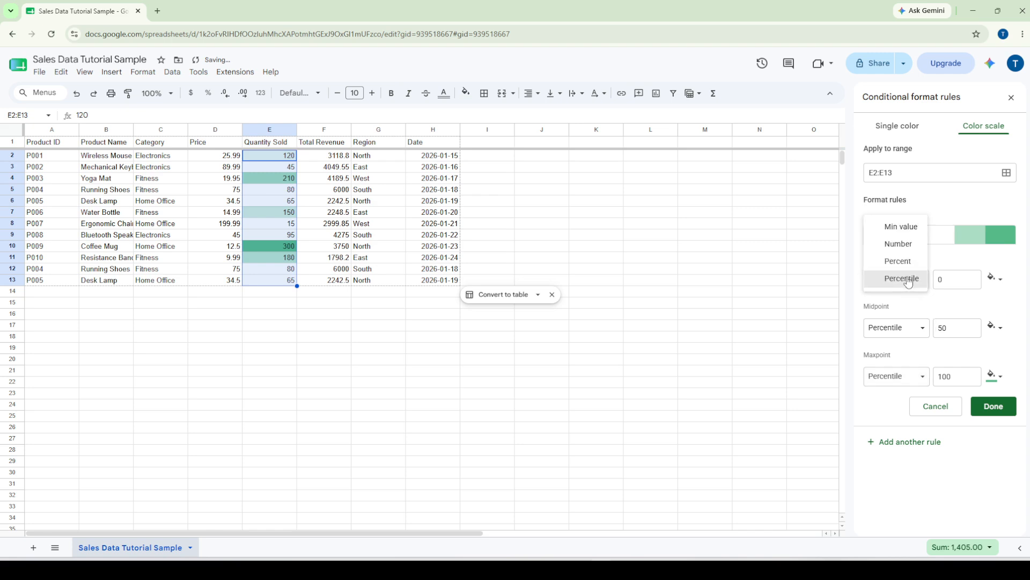
pyautogui.click(903, 226)
pyautogui.click(904, 327)
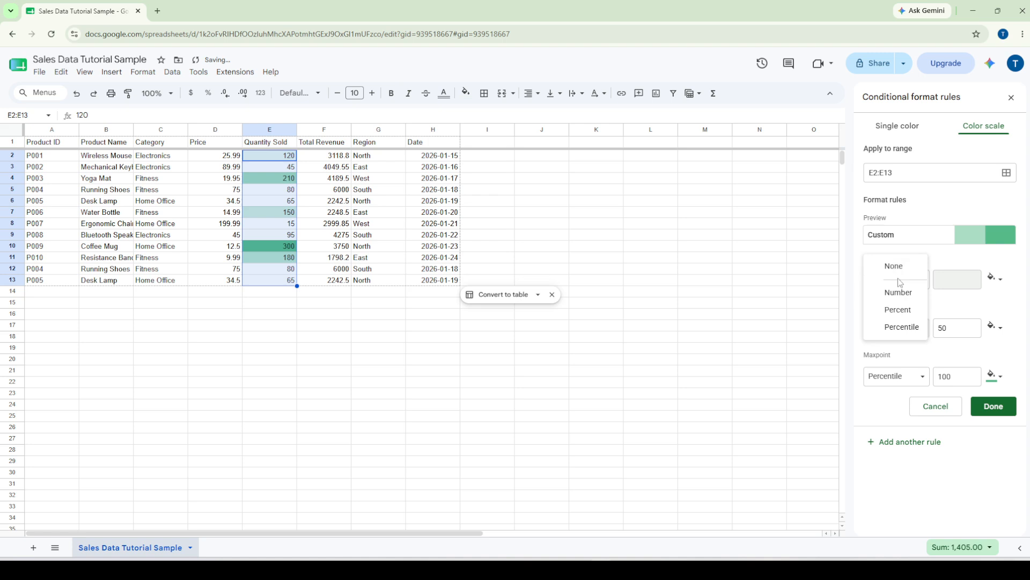
pyautogui.click(899, 293)
pyautogui.click(897, 376)
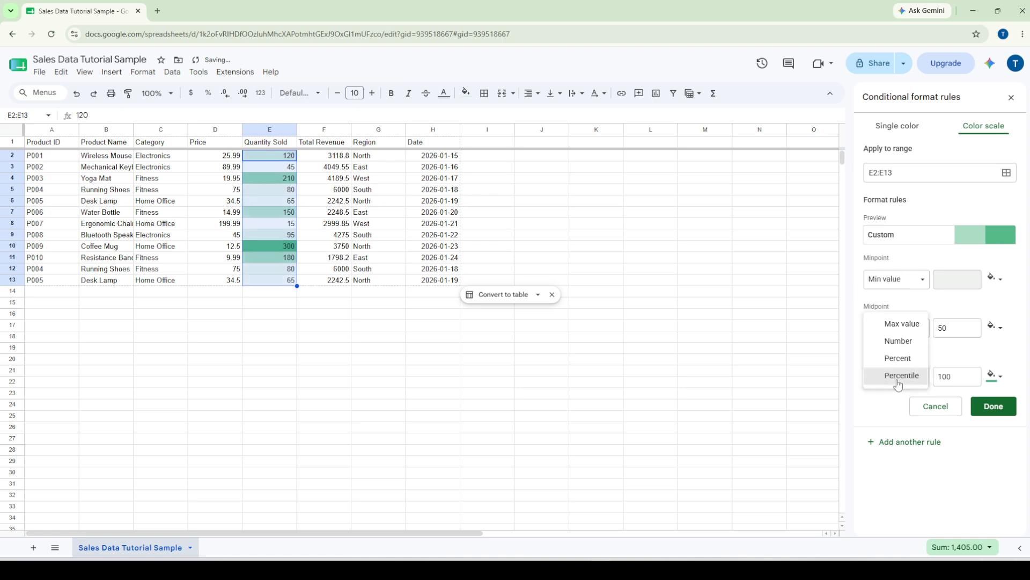
pyautogui.click(900, 327)
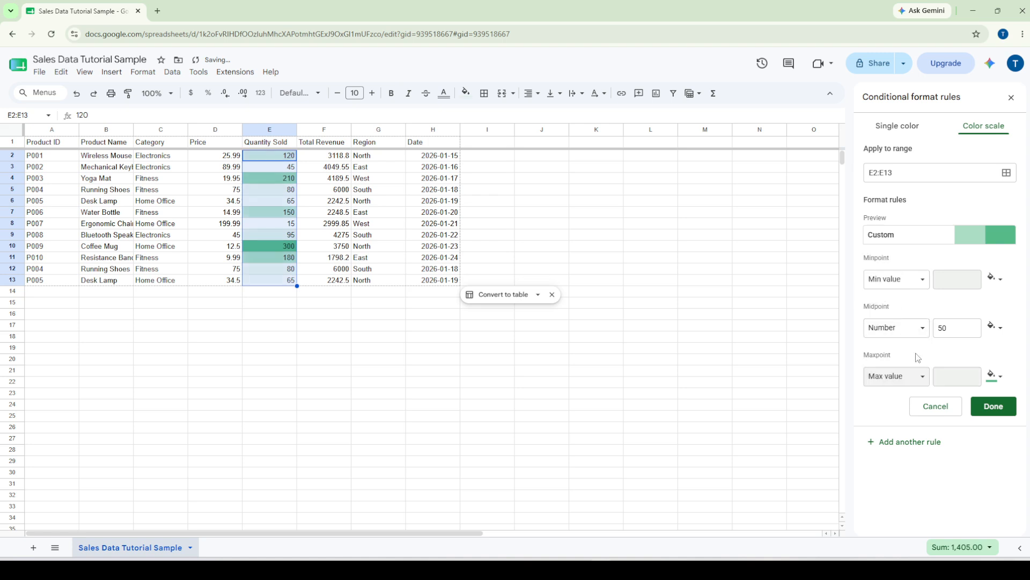
pyautogui.click(911, 334)
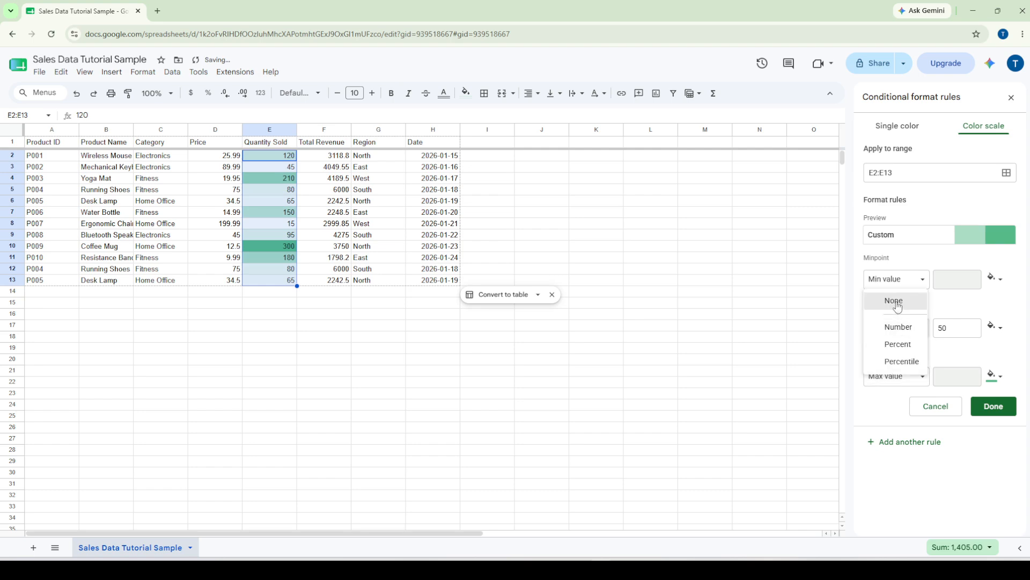
pyautogui.click(896, 301)
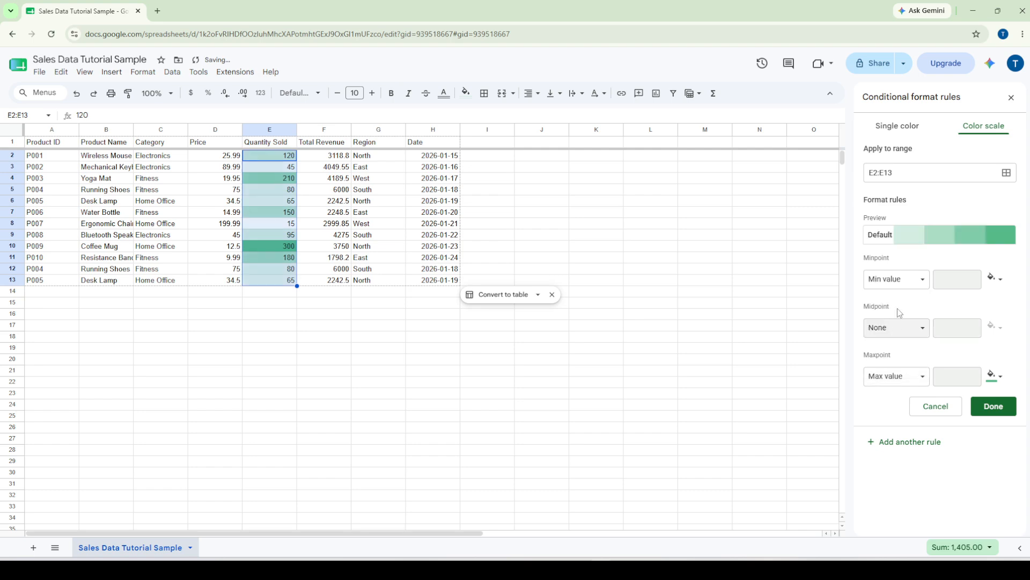